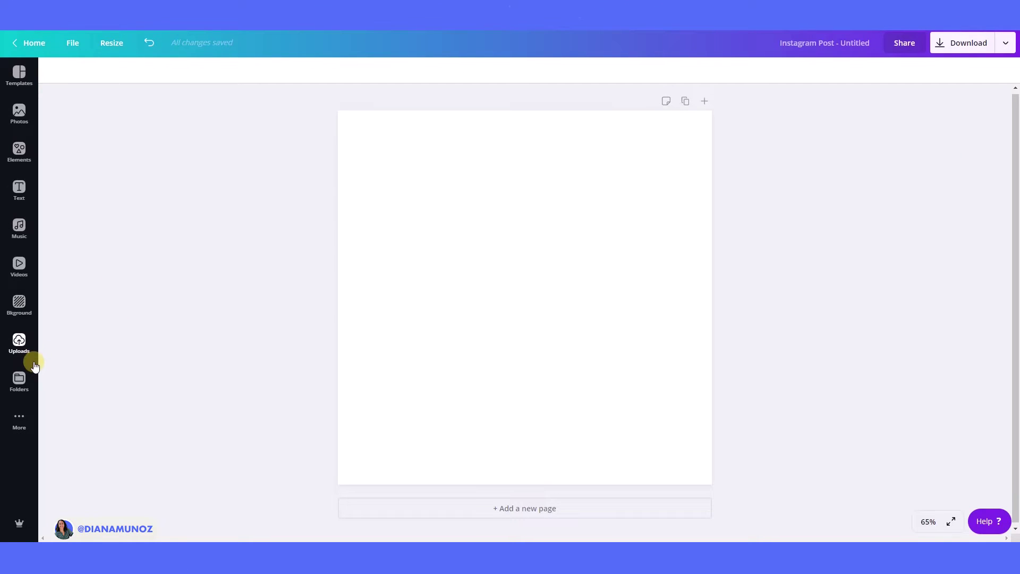
Fill the blank page with a single-cell grid and place the uploaded selfie with the mountain landscape in it.
left_click(11, 347)
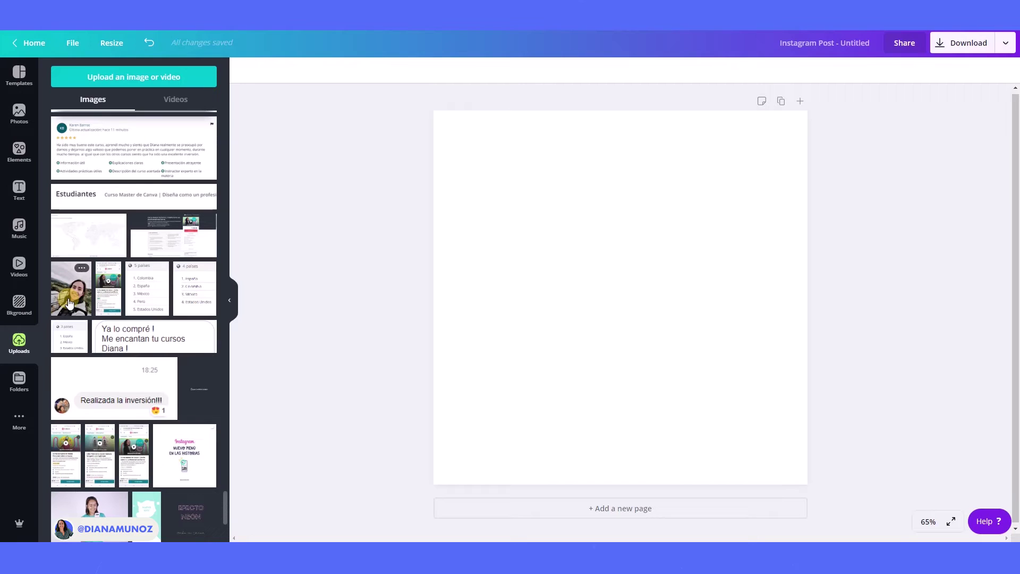
left_click(21, 153)
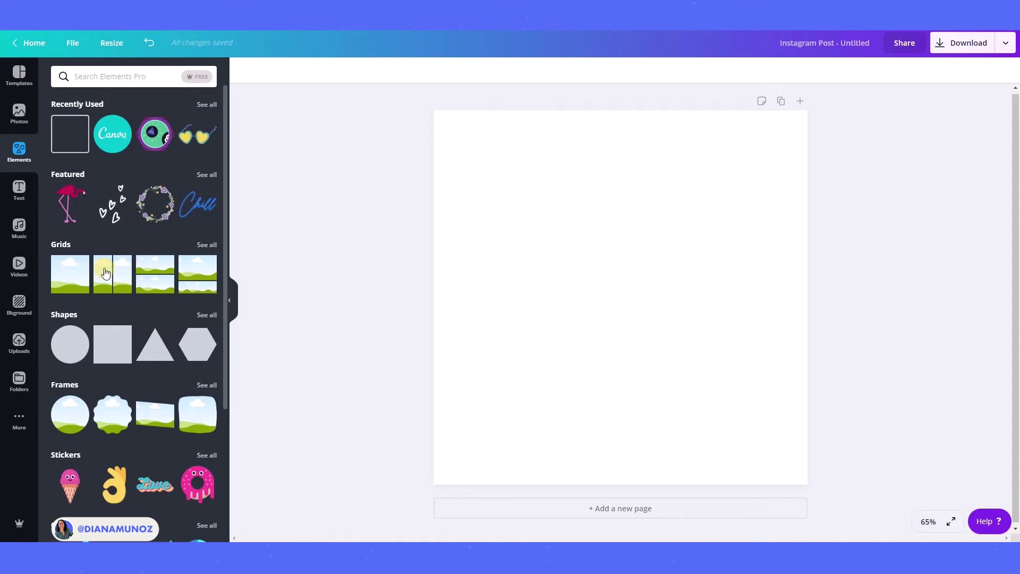
left_click(66, 278)
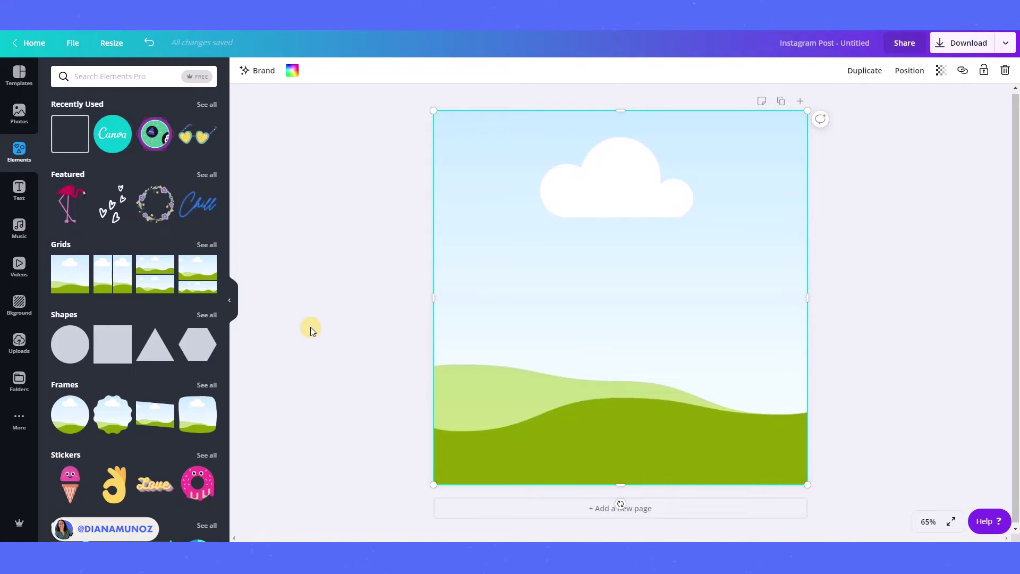
left_click(15, 344)
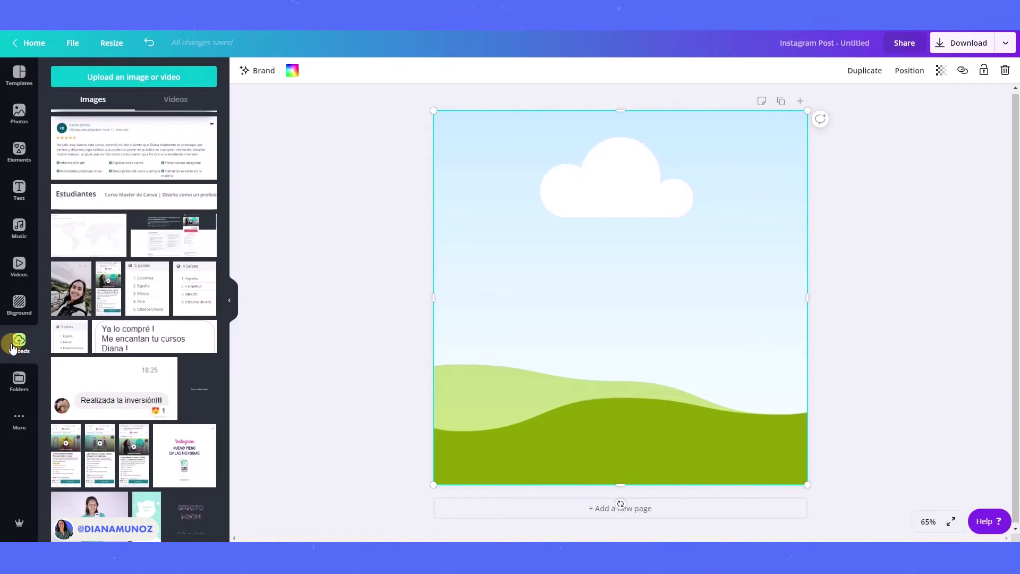
left_click_drag(68, 287, 483, 314)
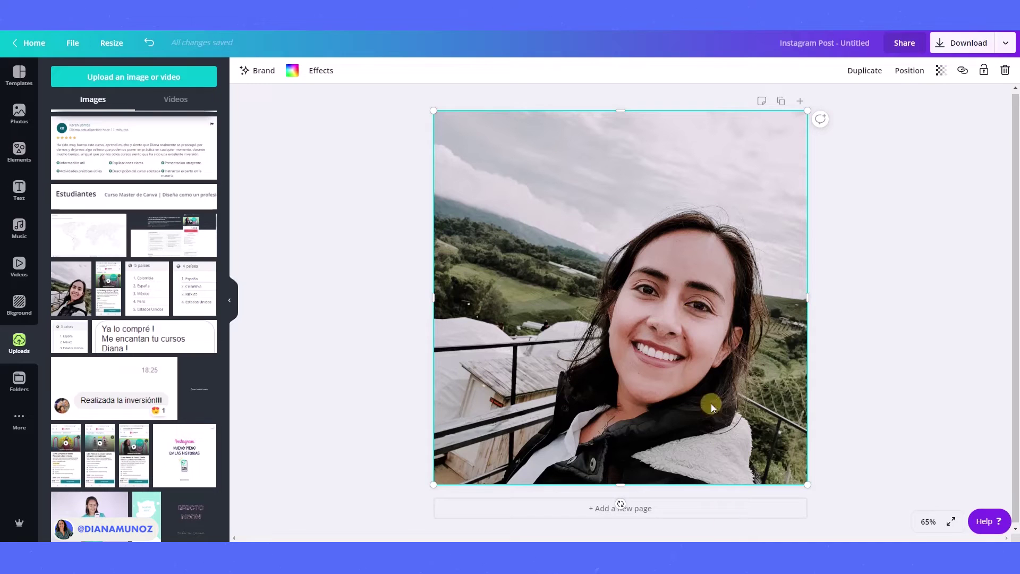
Add a second page and insert the same uploaded selfie on it.
left_click(647, 508)
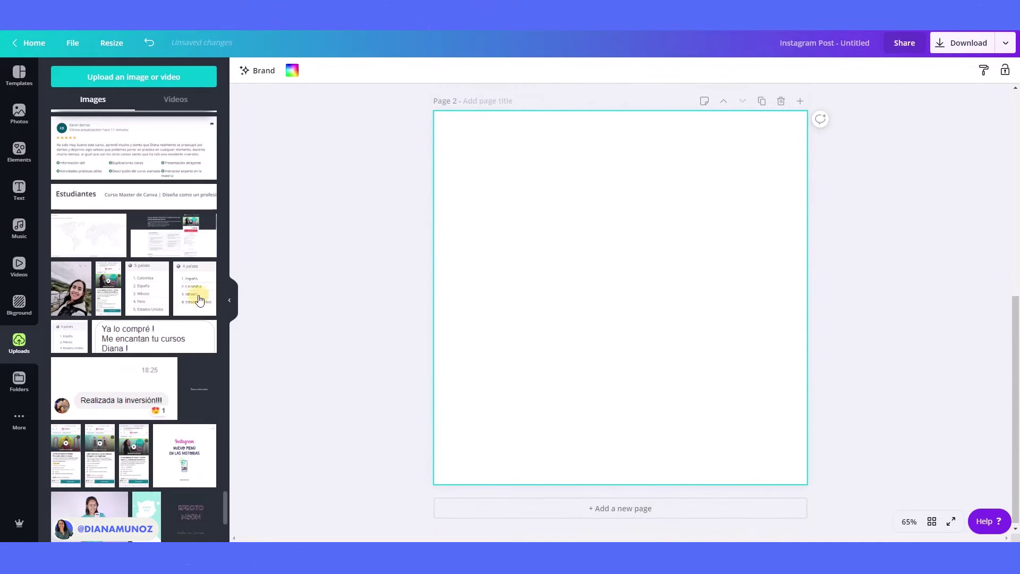
left_click(69, 296)
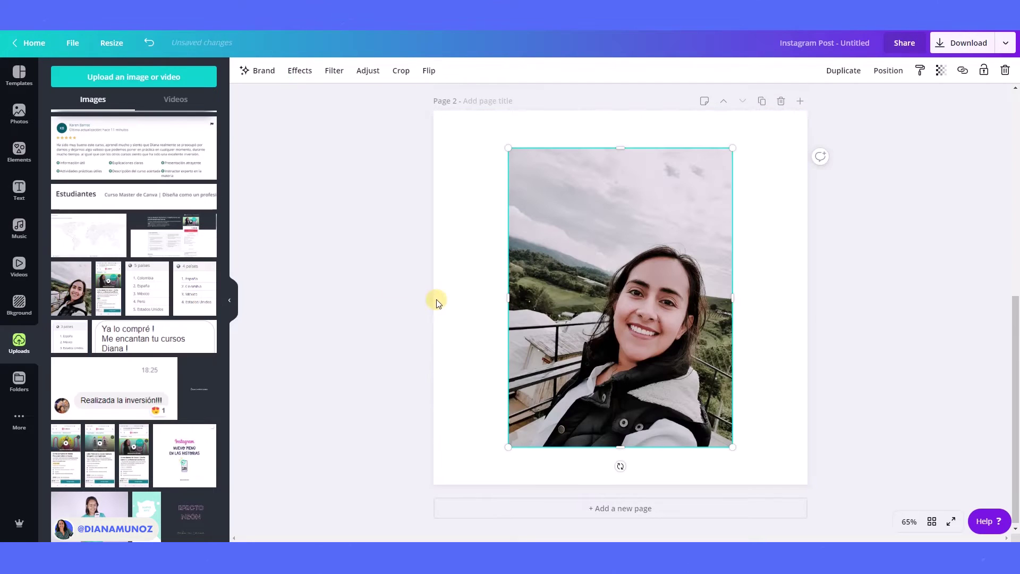
left_click(234, 299)
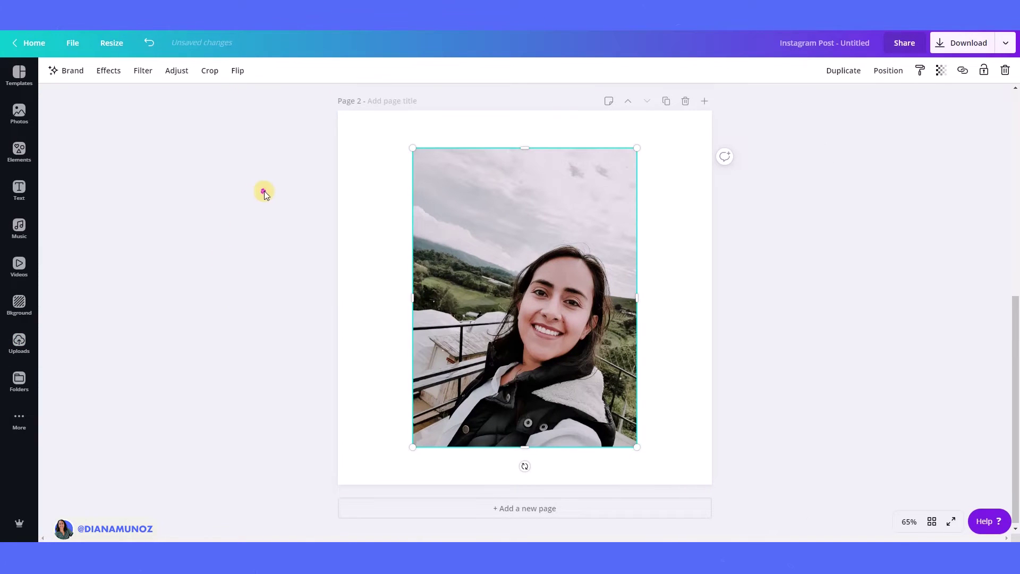
Remove the background of the selfie on page 2 with the Background Remover effect.
left_click(263, 190)
left_click(507, 247)
left_click(109, 71)
left_click(110, 75)
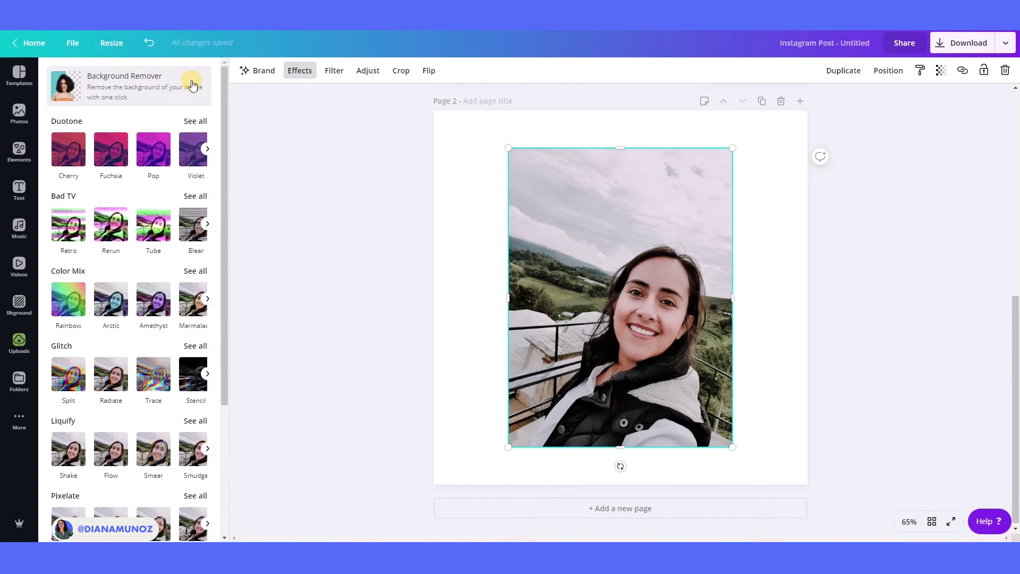
left_click_drag(222, 90, 220, 126)
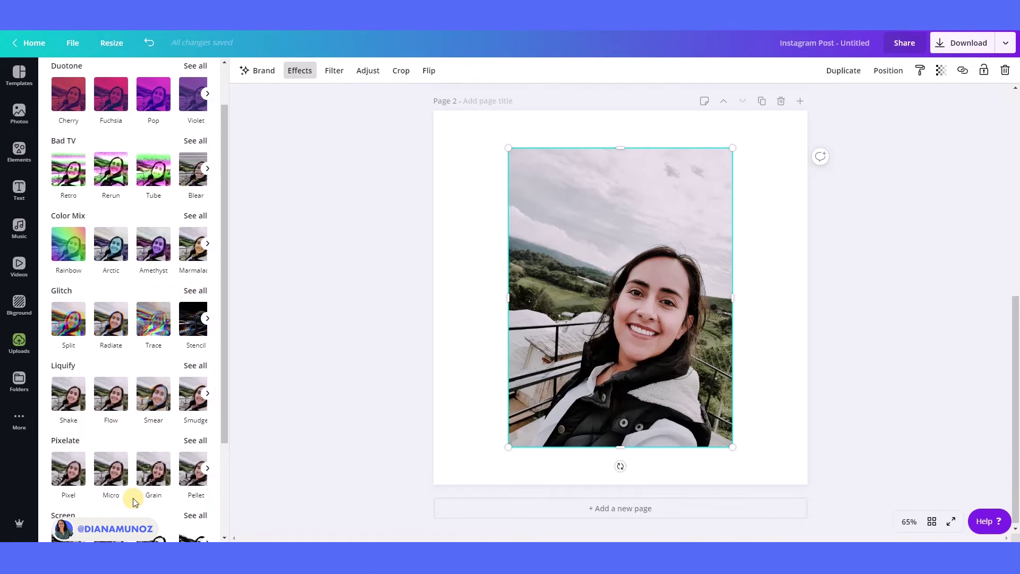
scroll(133, 498, "up", 1)
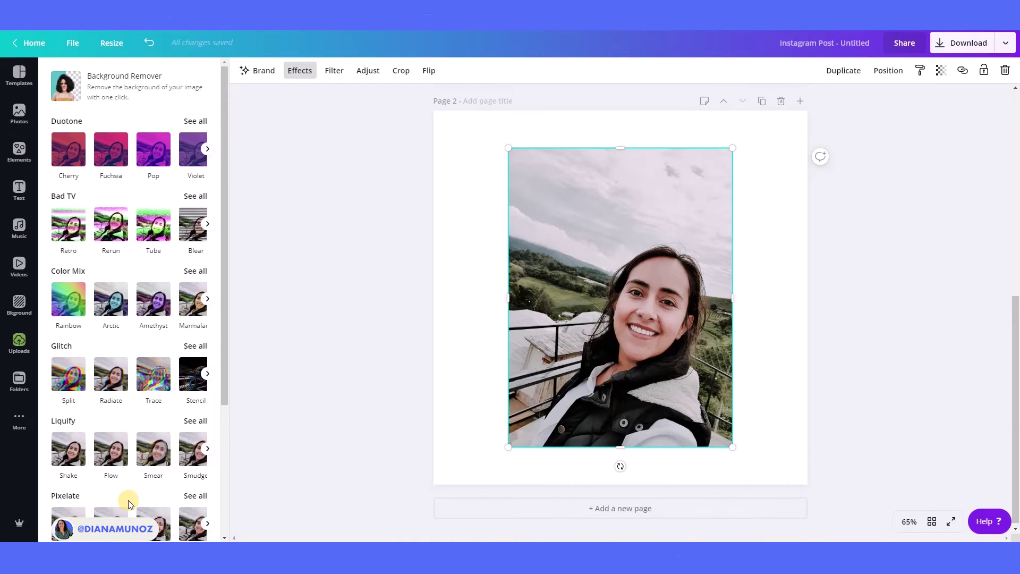
left_click(127, 79)
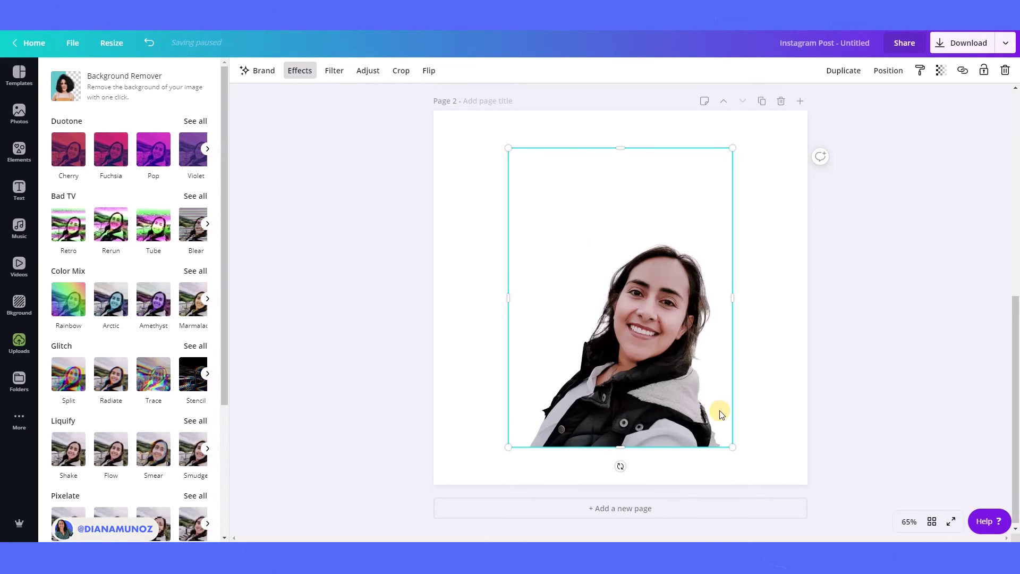
scroll(767, 407, "up", 2)
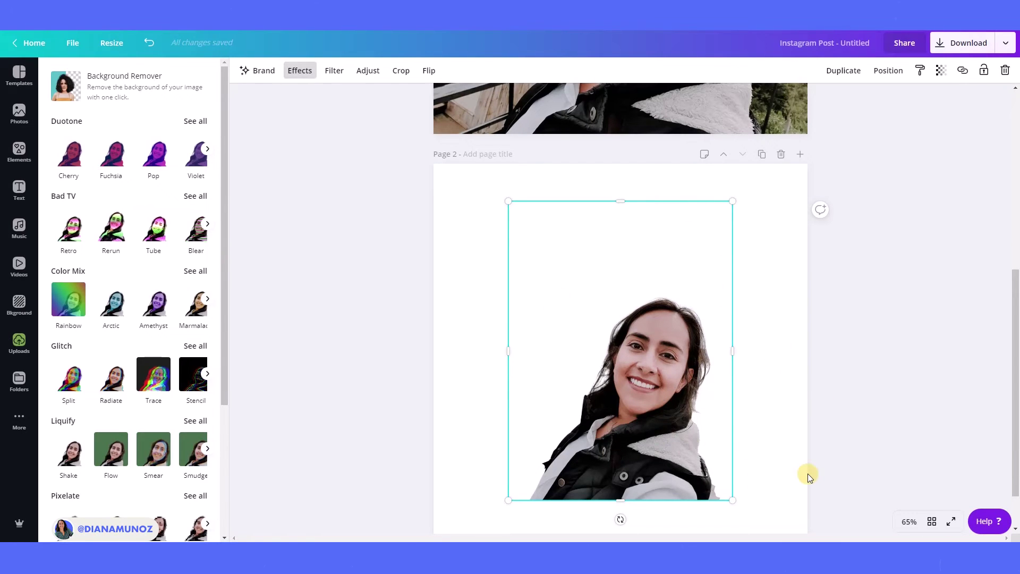
scroll(807, 473, "up", 6)
scroll(807, 474, "up", 1)
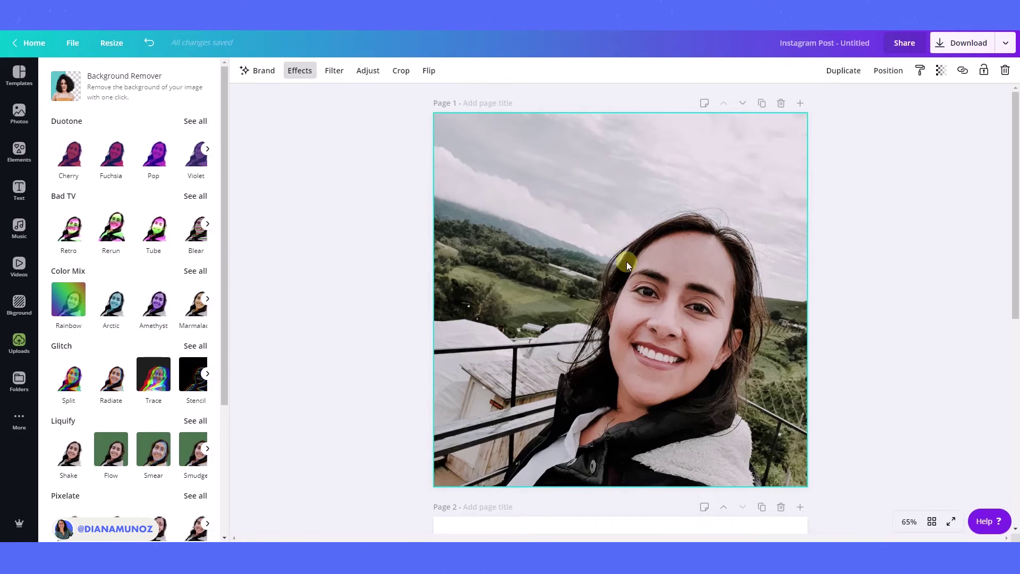
scroll(670, 334, "down", 7)
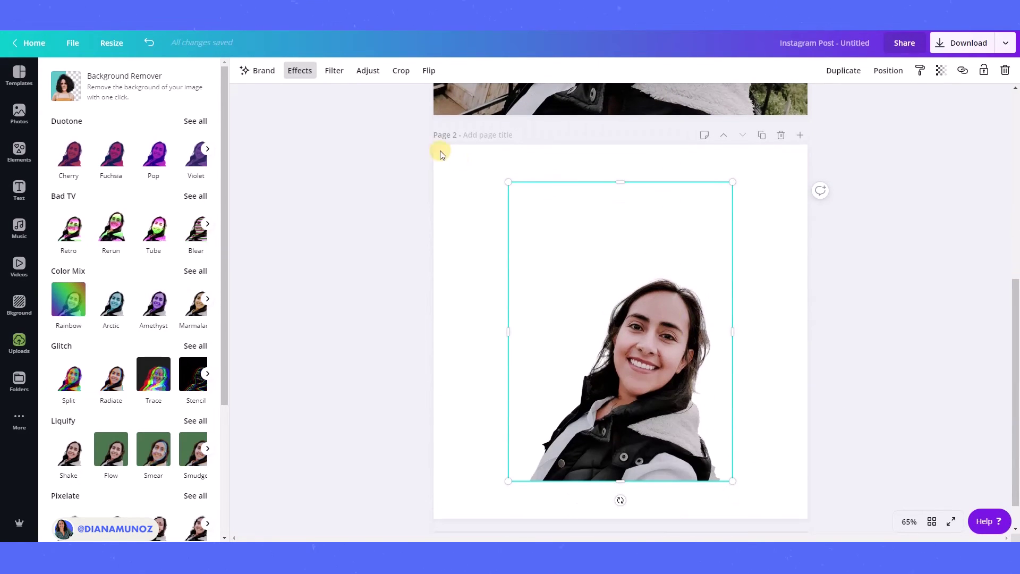
scroll(626, 358, "up", 7)
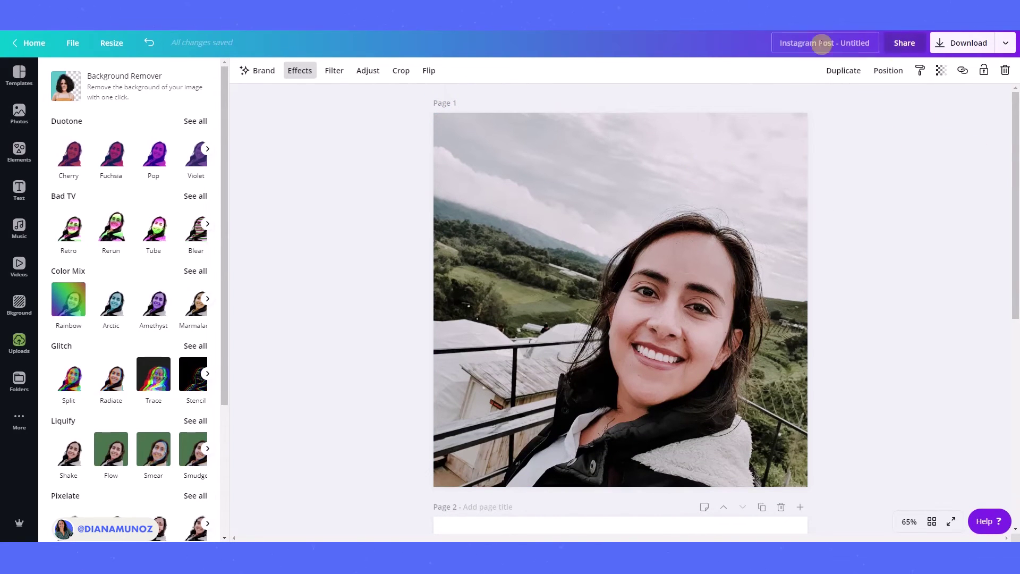
left_click(365, 75)
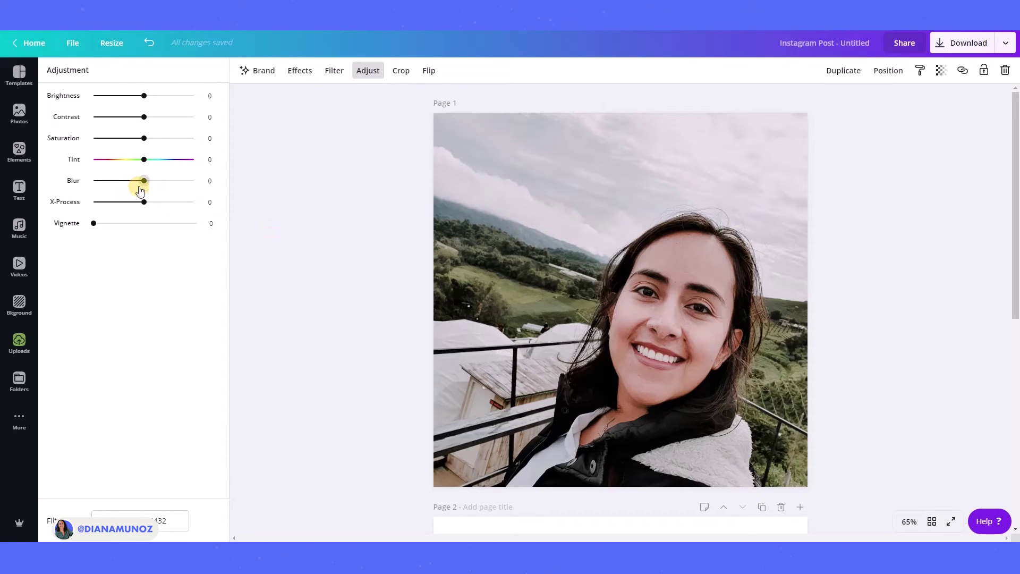
left_click_drag(144, 186, 149, 184)
left_click(549, 225)
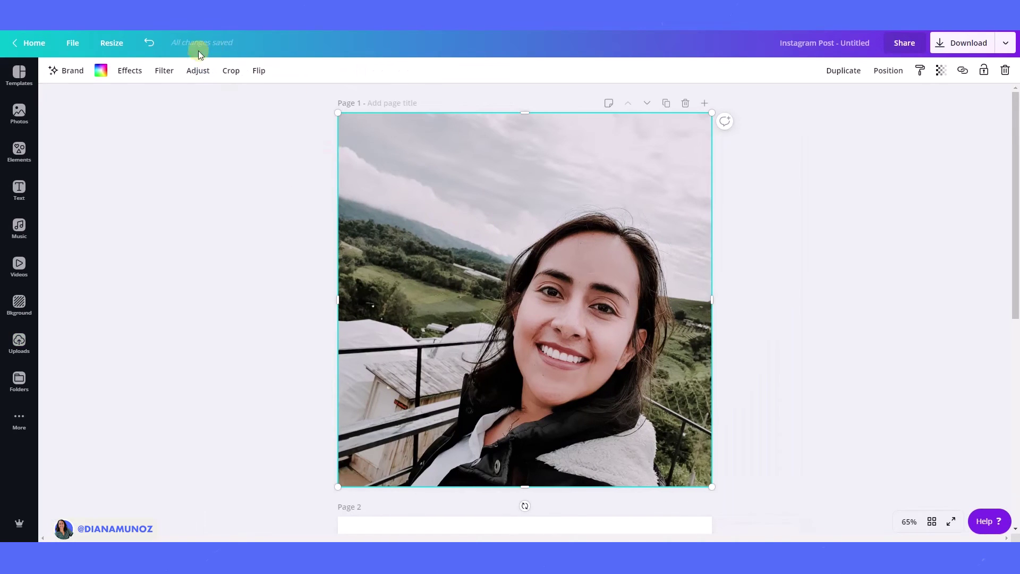
scroll(247, 227, "down", 6)
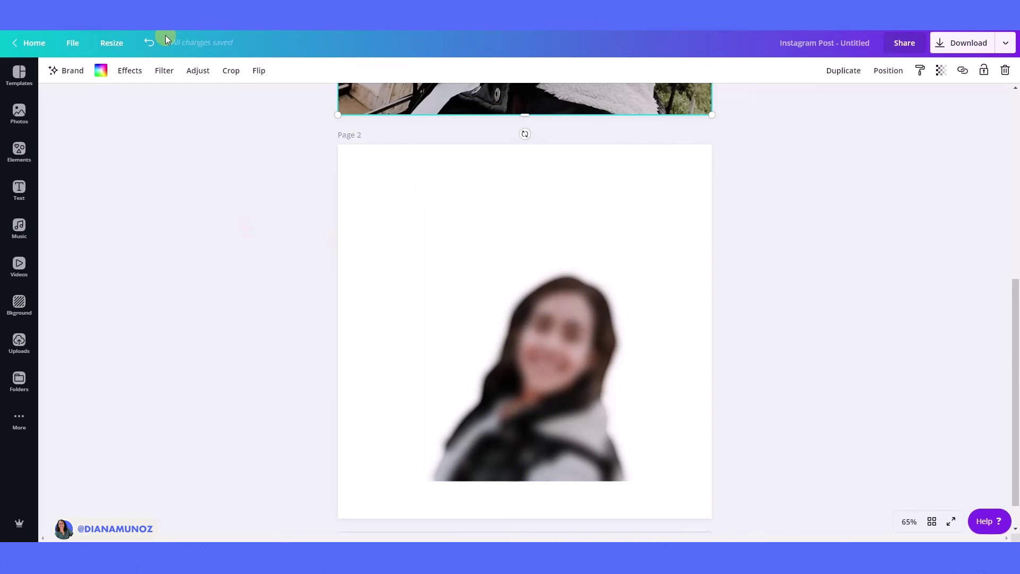
left_click(150, 43)
Set the blur of the full selfie on page 1 to 7.
scroll(606, 319, "up", 7)
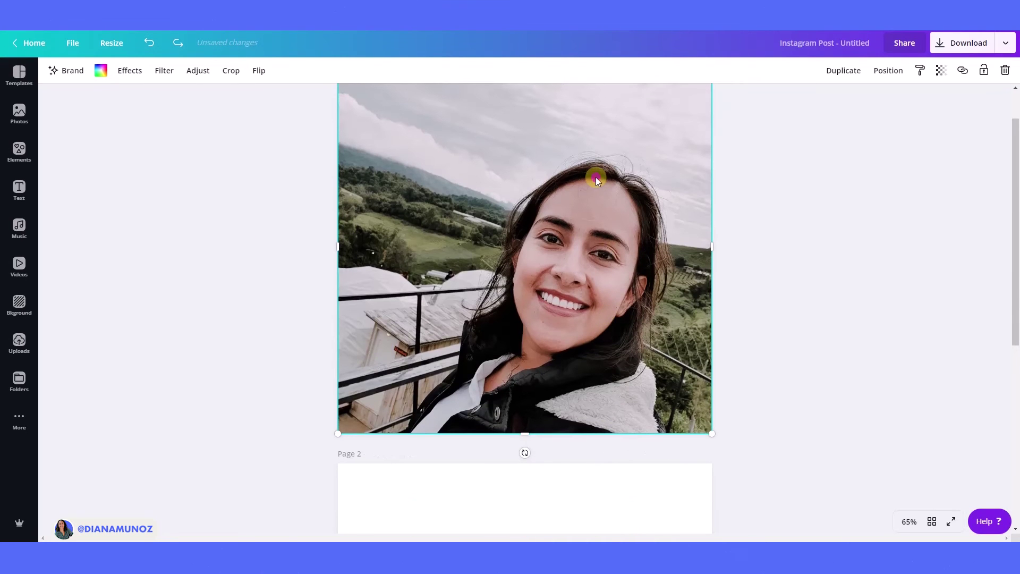
left_click(198, 70)
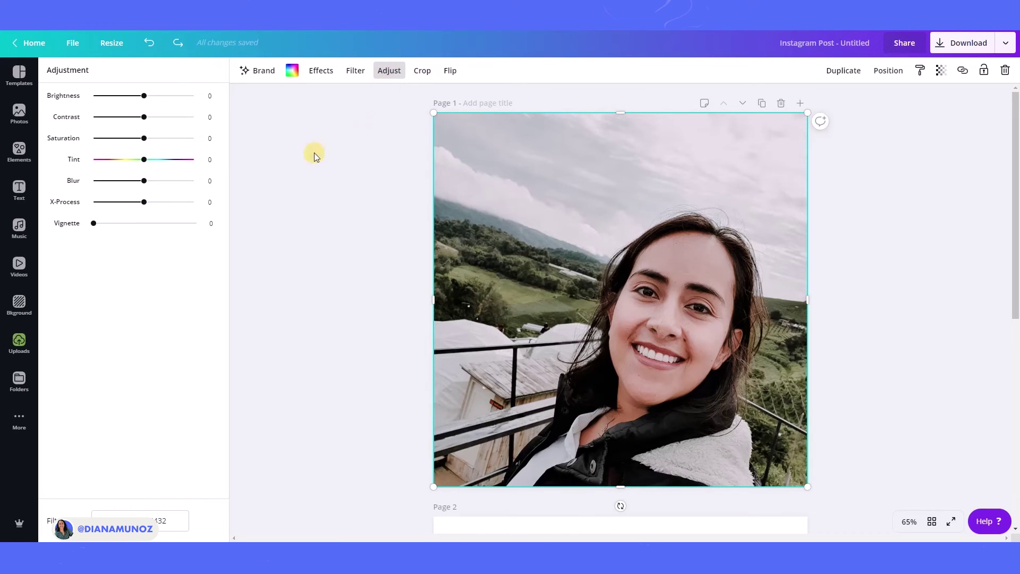
left_click_drag(143, 183, 150, 192)
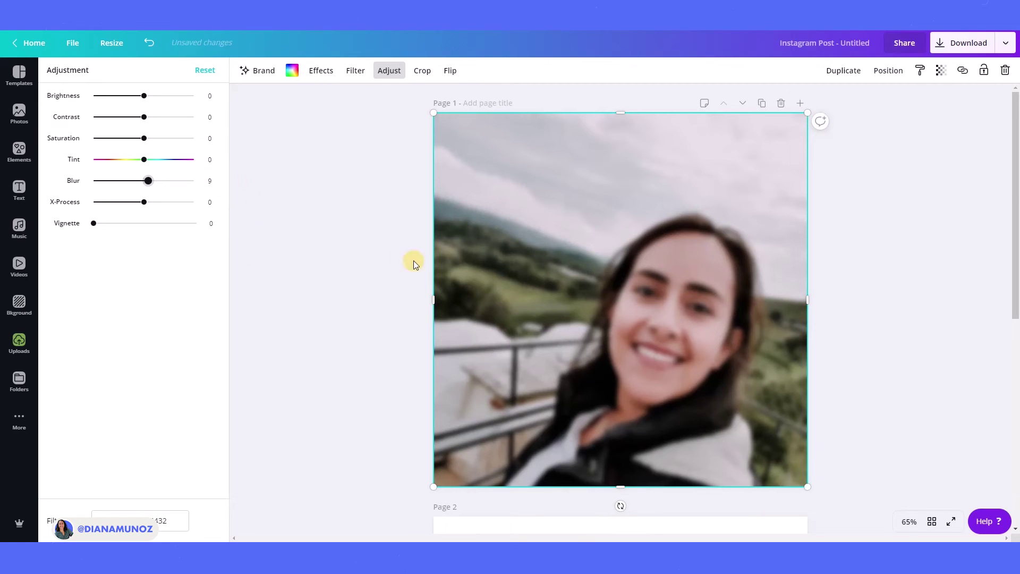
mouse_move(147, 181)
left_mouse_down()
mouse_move(200, 189)
mouse_move(148, 195)
left_mouse_up()
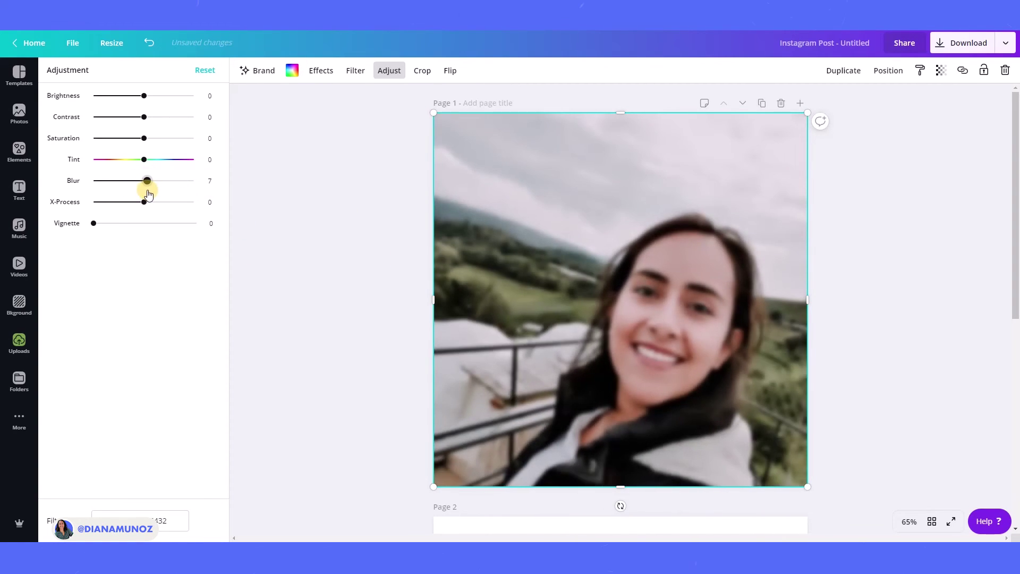
left_click(326, 195)
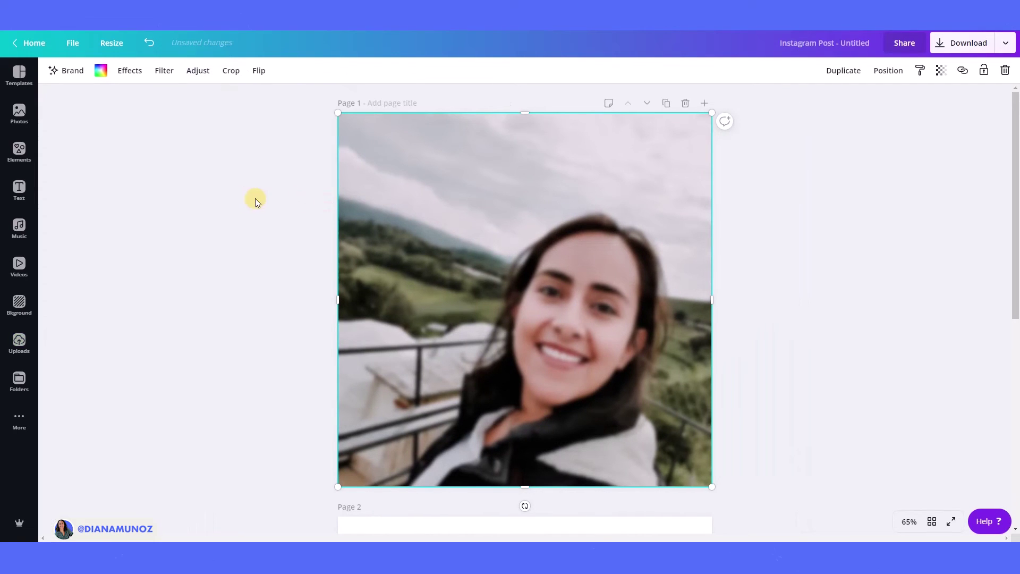
Lay a second single-cell grid over the blurred photo on page 1.
left_click(18, 153)
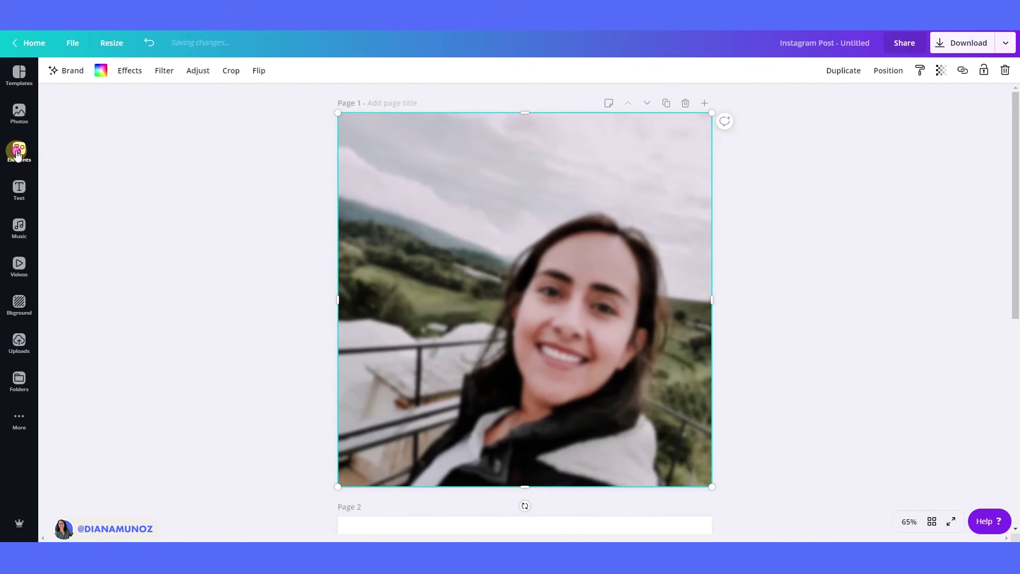
left_click(72, 281)
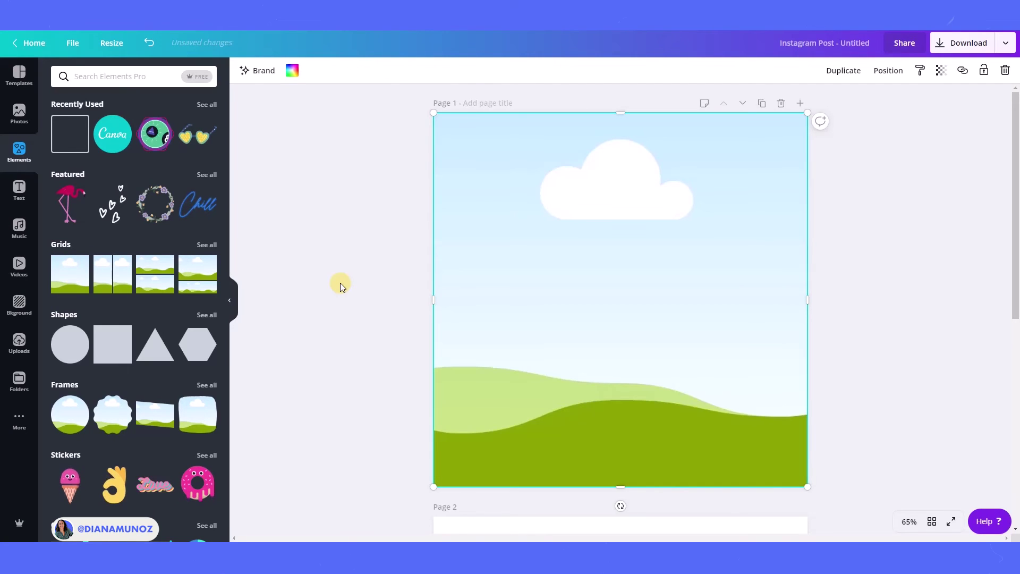
left_click(232, 299)
Move the background-free selfie from page 2 into the new grid on page 1 and delete page 2.
scroll(789, 387, "down", 1)
scroll(789, 387, "down", 4)
left_click_drag(547, 457, 521, 417)
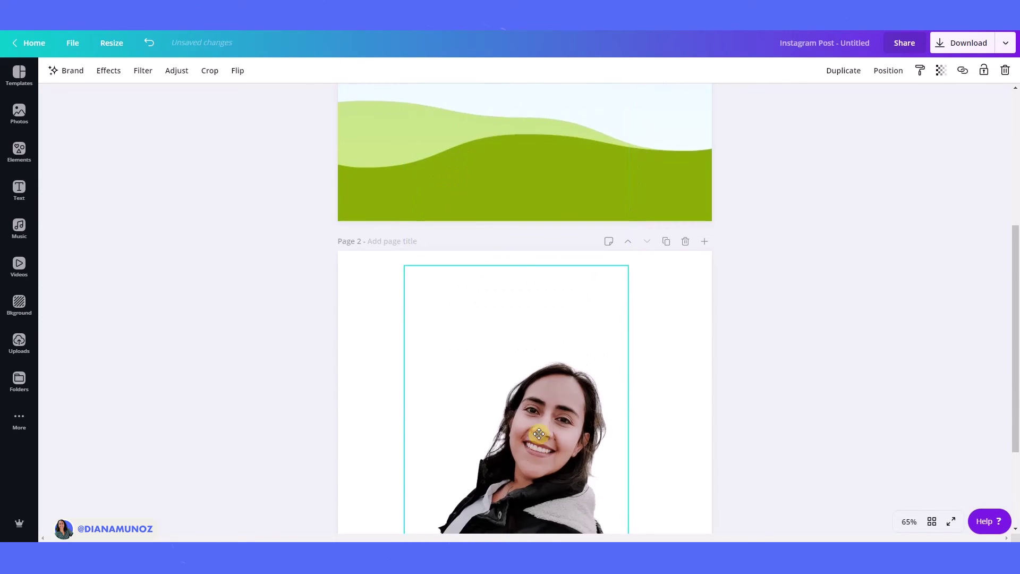
scroll(663, 390, "down", 2)
scroll(663, 374, "up", 4)
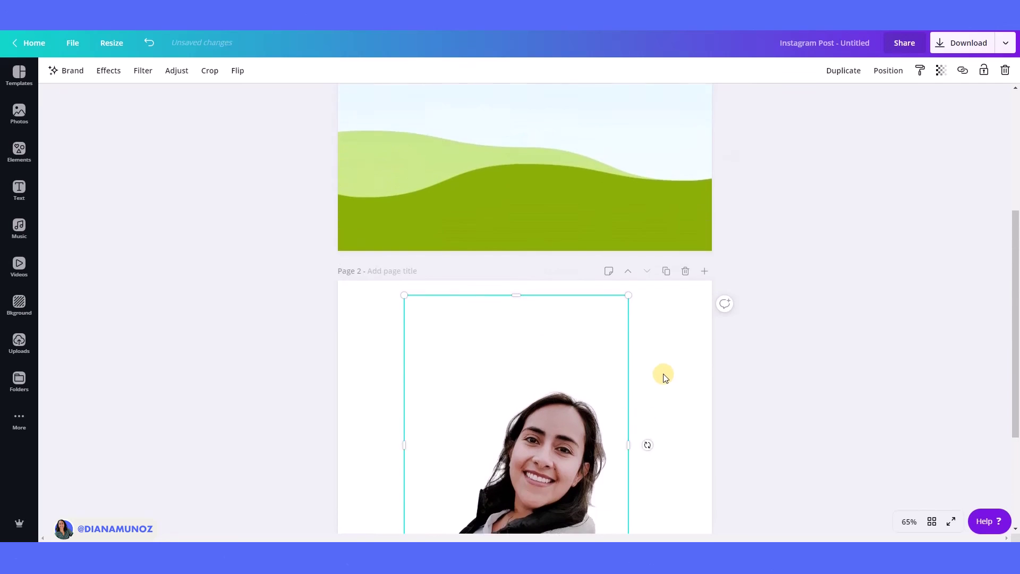
left_click_drag(543, 505, 553, 208)
left_click(686, 403)
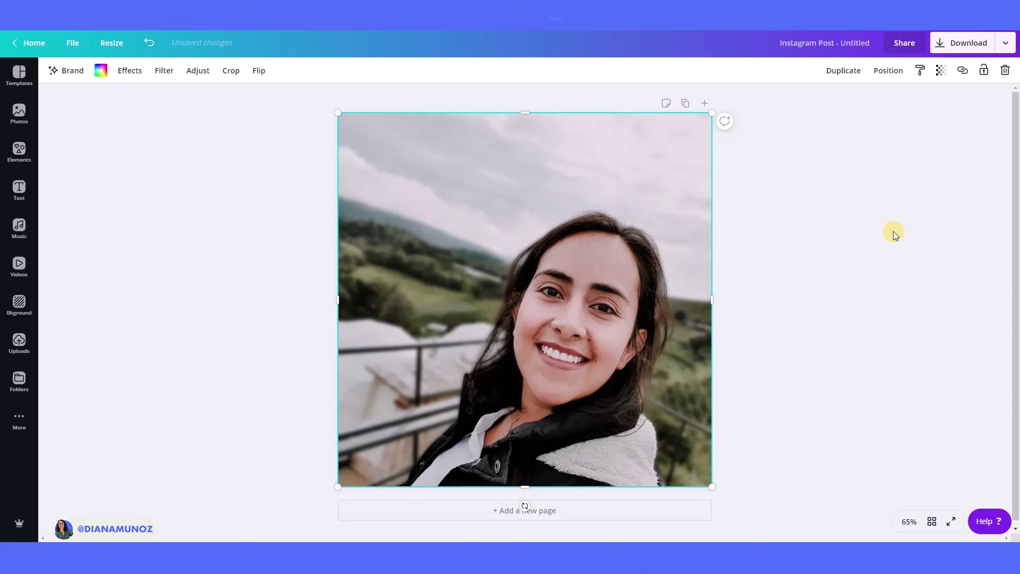
Move the sharp cut-out aside to readjust the background photo's blur, and align the cut-out over it again.
left_click_drag(556, 317, 673, 318)
left_click(405, 297)
left_click(197, 71)
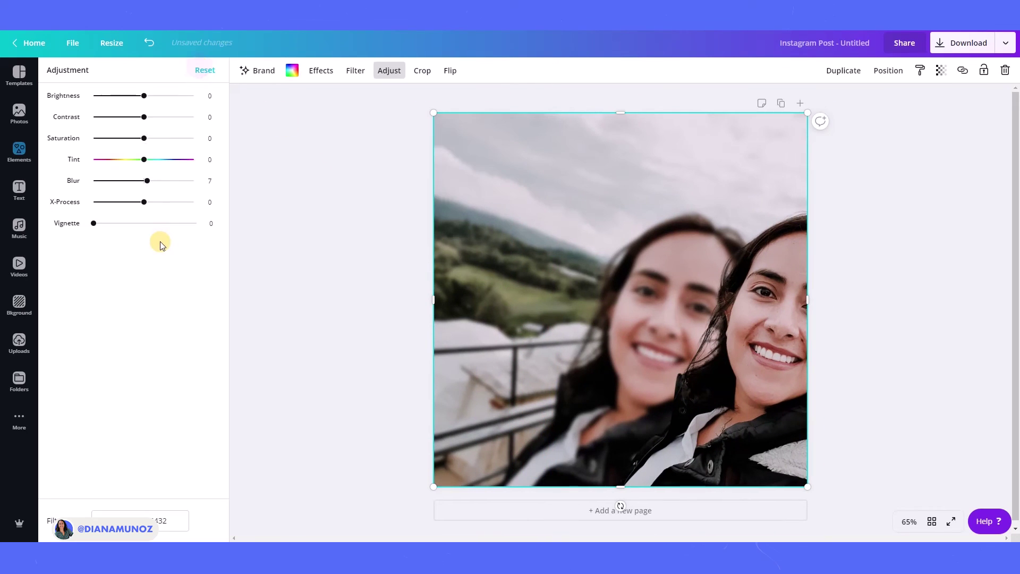
left_click_drag(146, 185, 149, 190)
left_click_drag(629, 342, 510, 361)
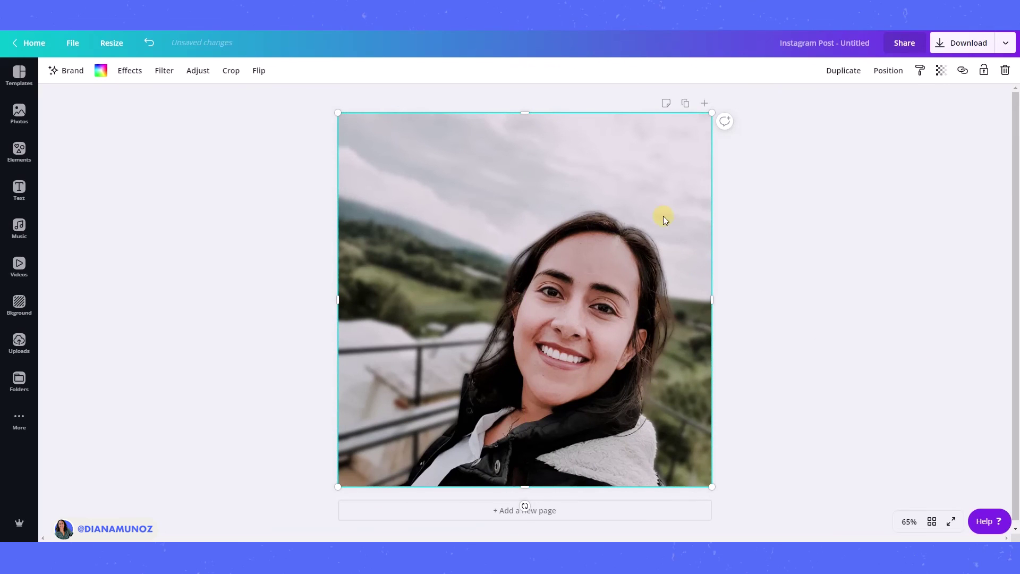
Open the download settings and review the available file types, keeping PNG selected.
left_click(970, 42)
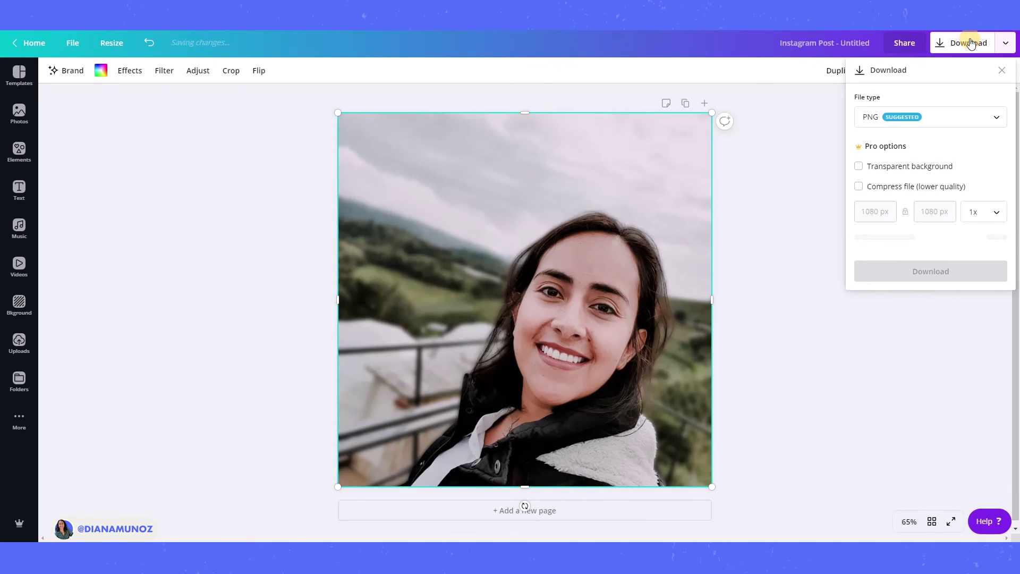
left_click(888, 119)
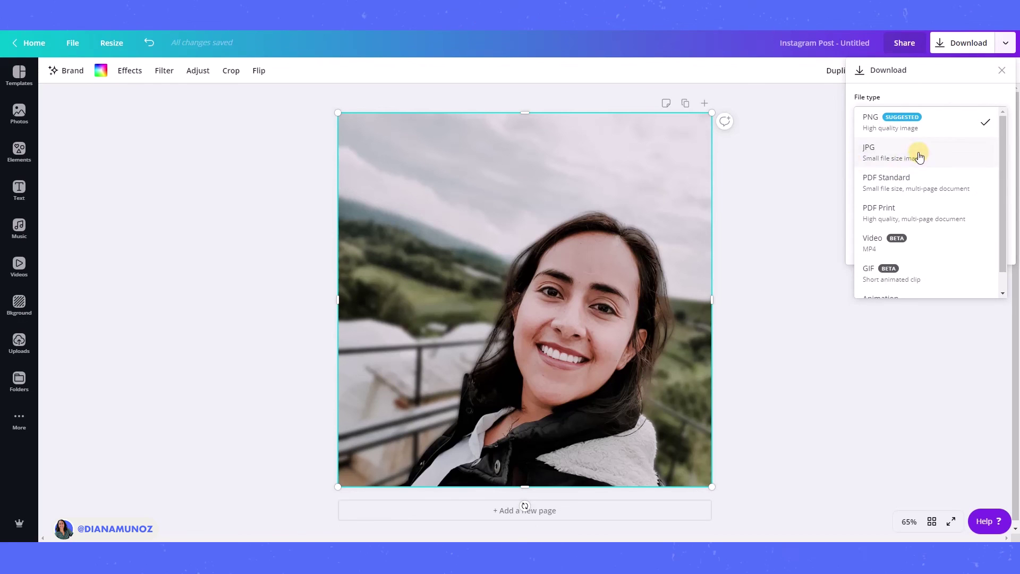
left_click(812, 153)
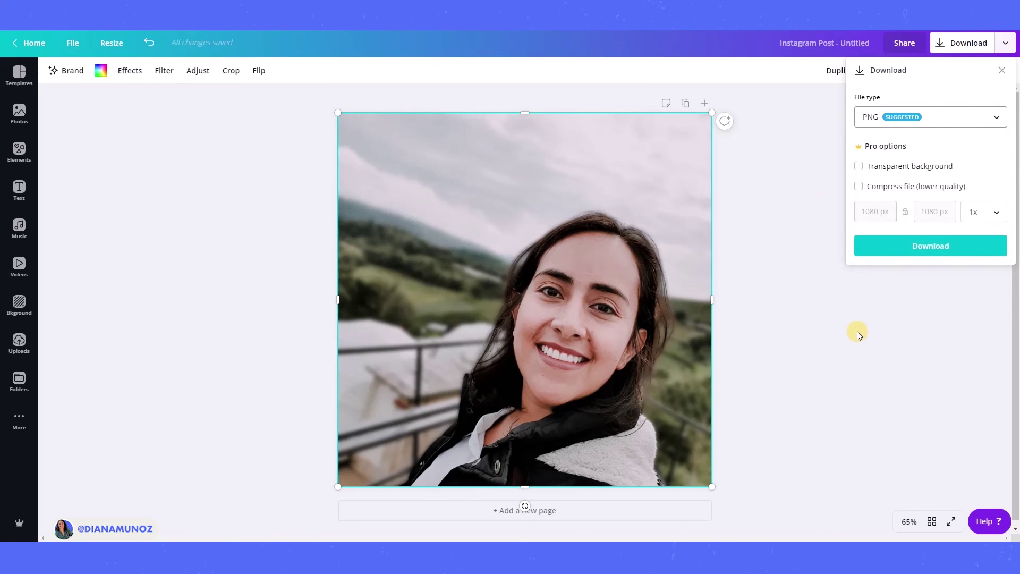